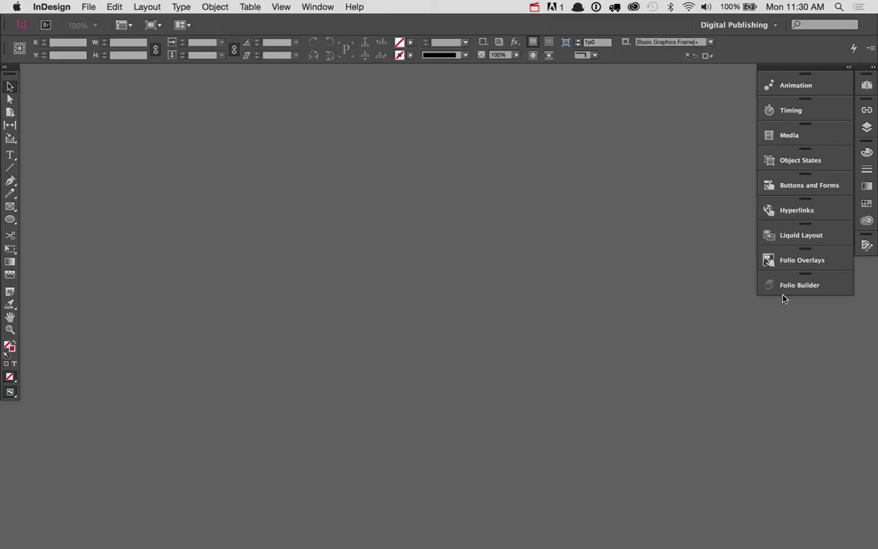
# Step: Look through the Finished Articles folder inside DPS Workshop in Finder, and return to InDesign
pyautogui.click(680, 269)
pyautogui.doubleClick(835, 149)
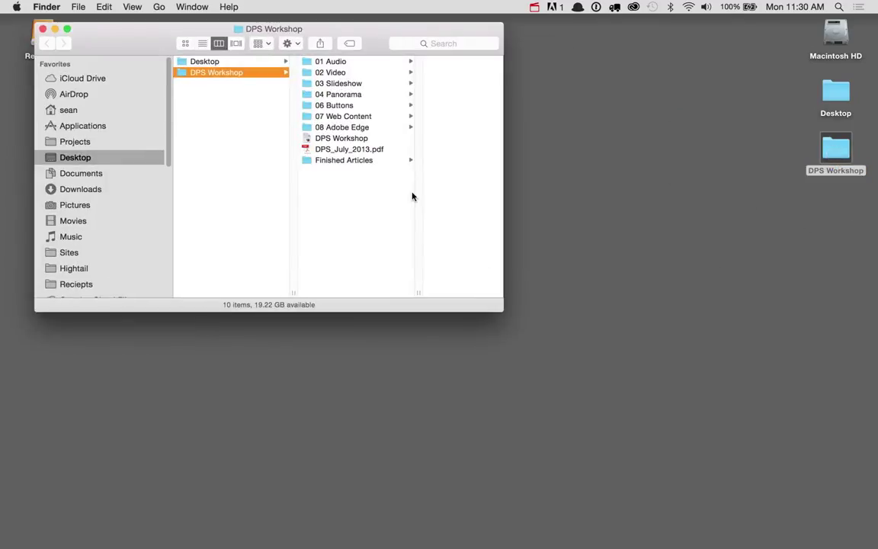
pyautogui.click(357, 160)
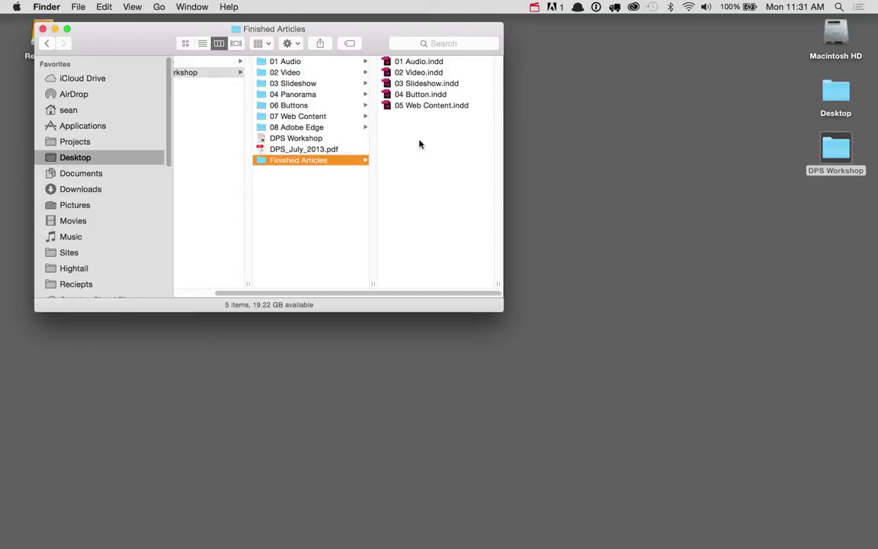
pyautogui.press('super+Tab')
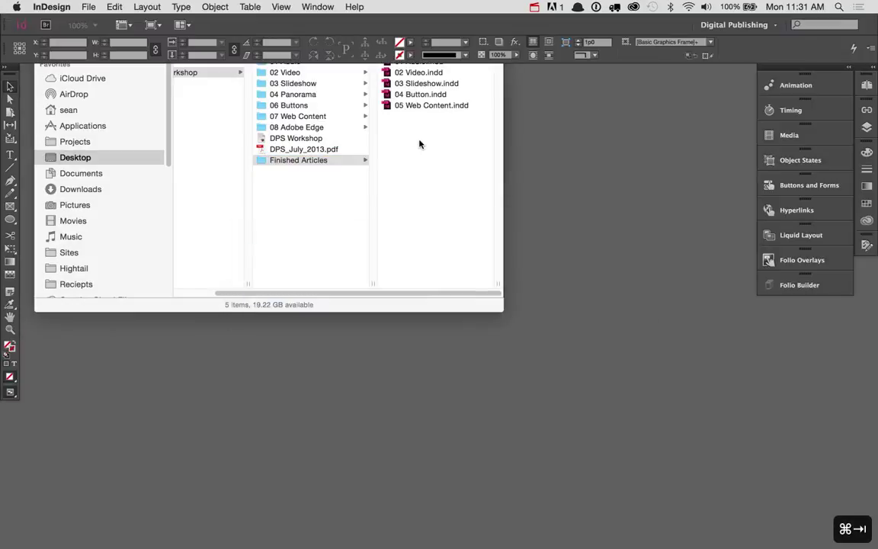
# Step: Open the Folio Builder panel and detach it from the dock as a floating panel higher in the workspace
pyautogui.click(813, 290)
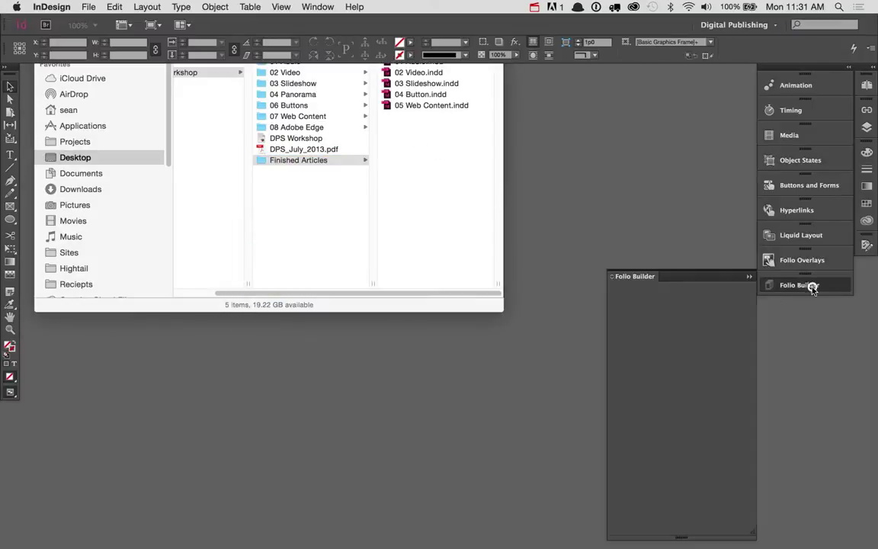
pyautogui.click(813, 290)
pyautogui.click(813, 289)
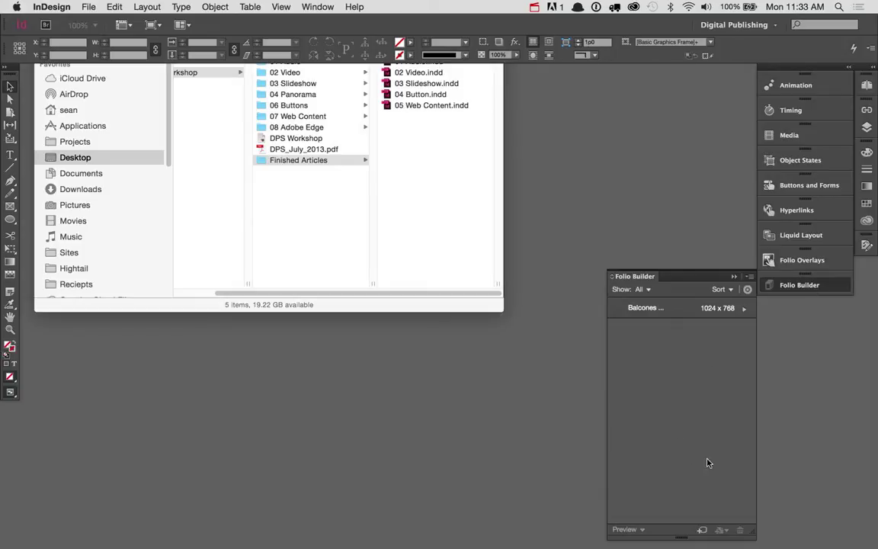
pyautogui.moveTo(635, 276); pyautogui.dragTo(610, 101)
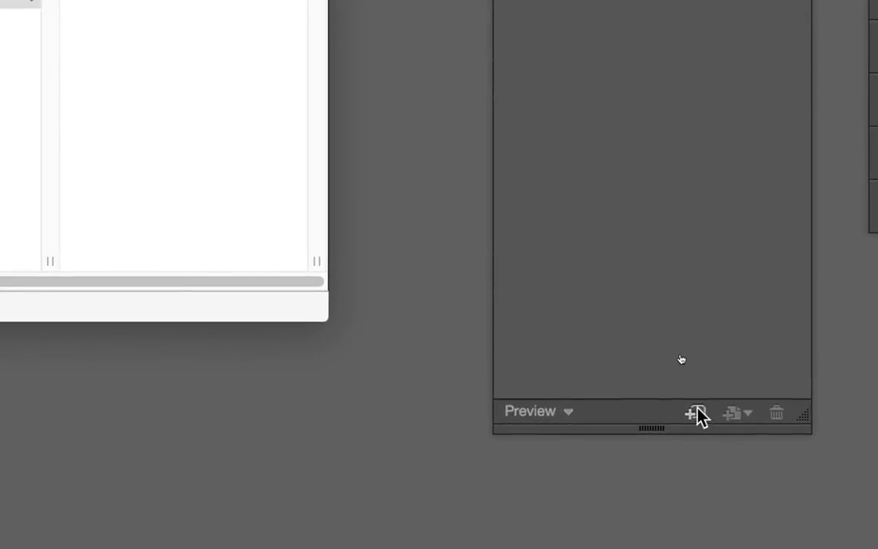
# Step: Start a new folio named DPS Demo and close the Finder window behind the dialog
pyautogui.click(696, 413)
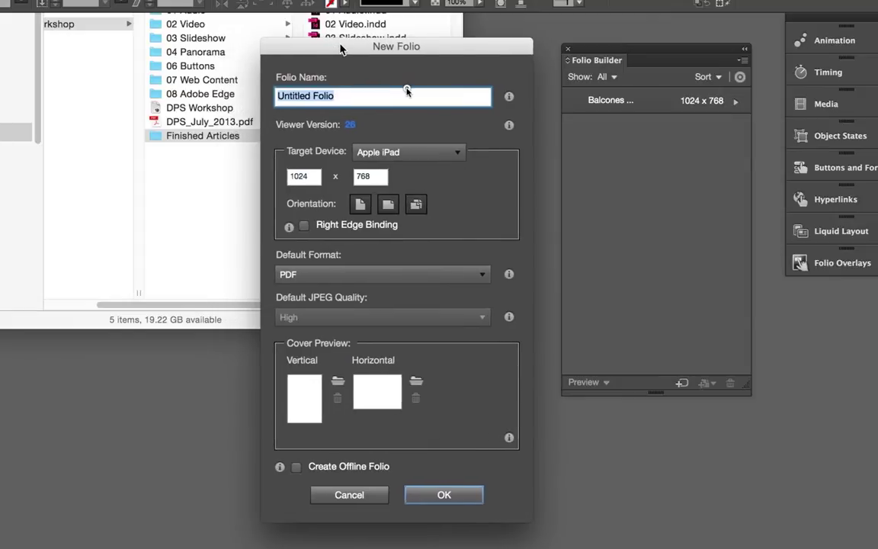
pyautogui.click(206, 202)
pyautogui.press('super+w')
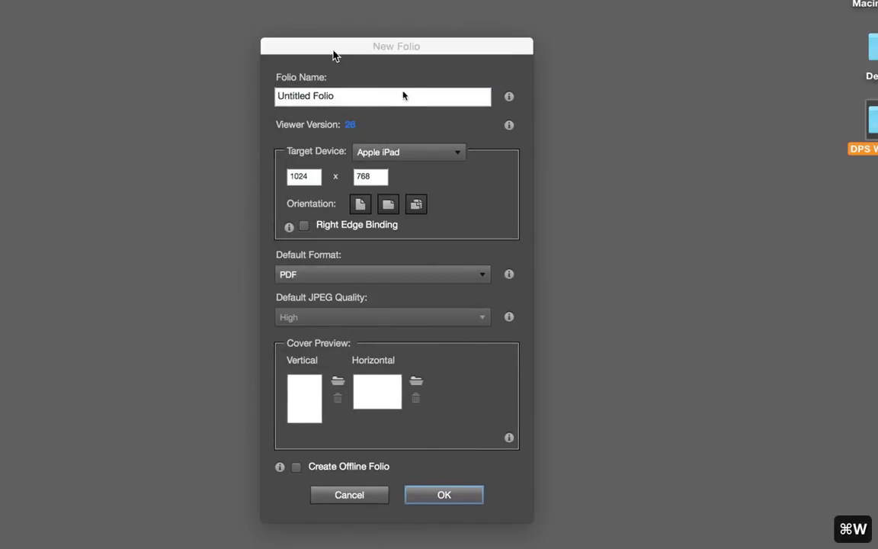
pyautogui.click(336, 49)
pyautogui.moveTo(351, 58); pyautogui.dragTo(355, 45)
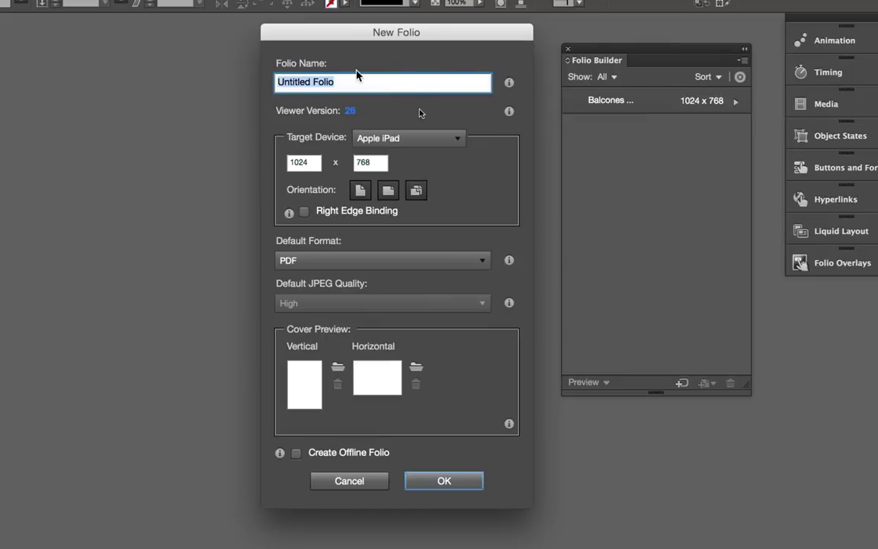
pyautogui.write('DPS Demo')
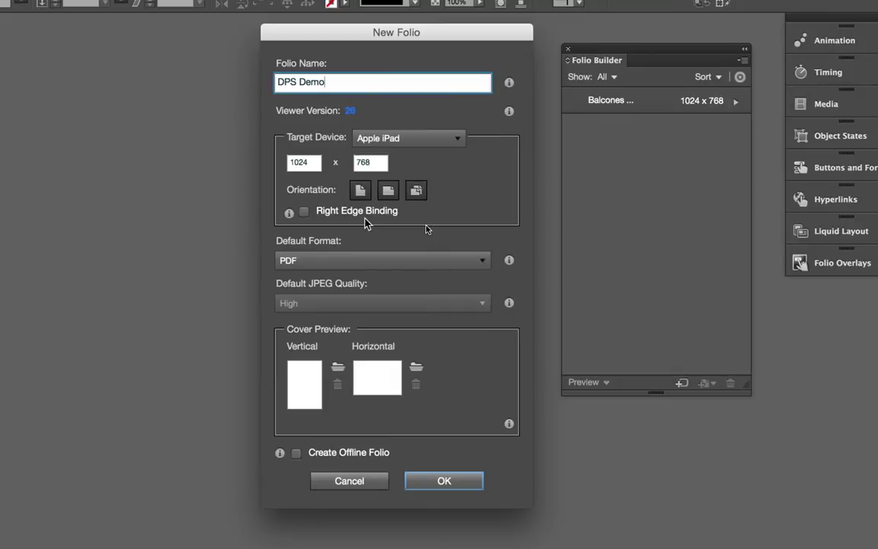
# Step: Give the folio landscape-only orientation, keep PDF as the default format, and create it as an offline folio
pyautogui.click(417, 192)
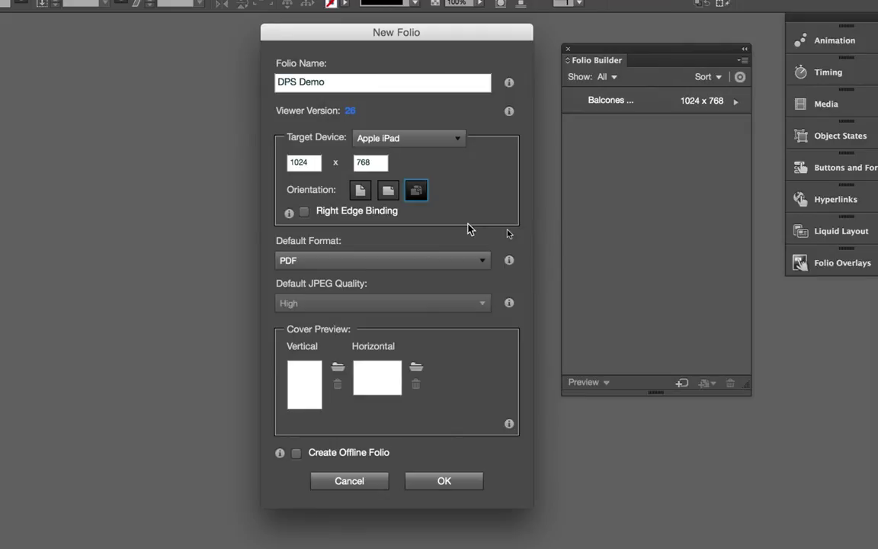
pyautogui.click(388, 191)
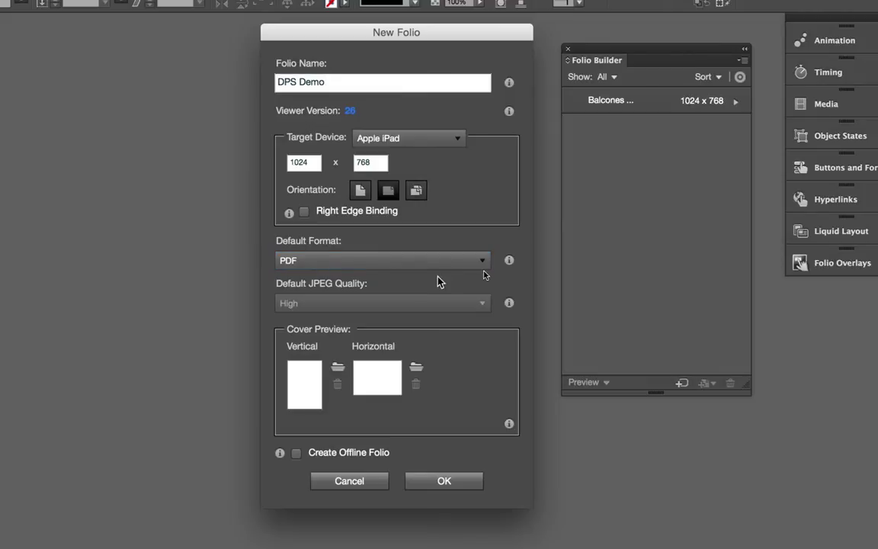
pyautogui.click(487, 262)
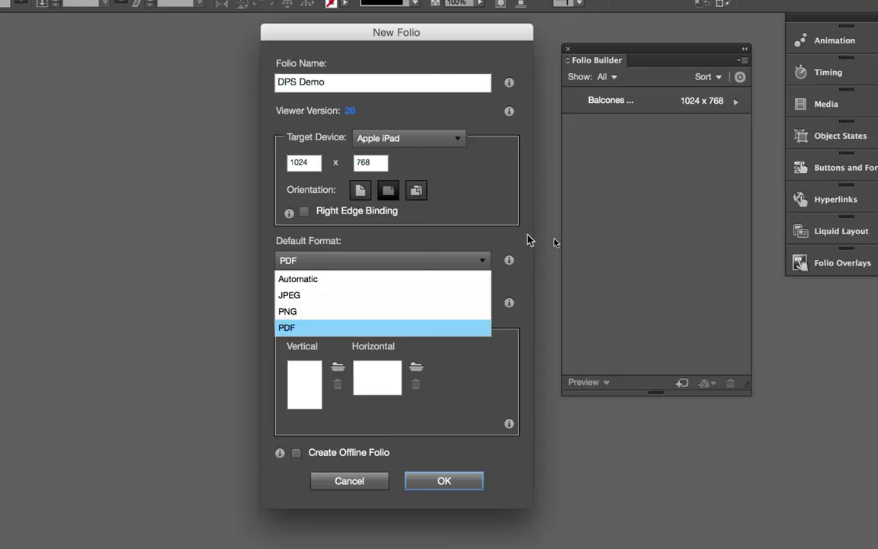
pyautogui.click(548, 249)
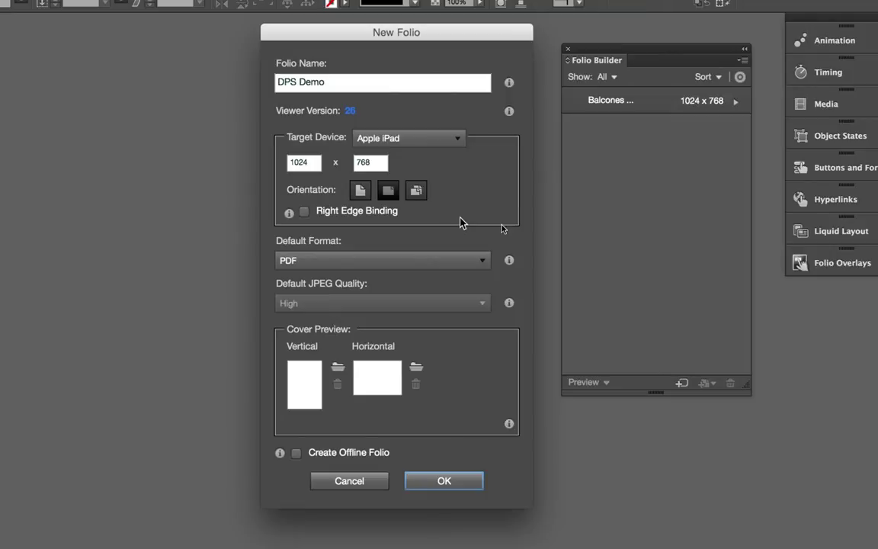
pyautogui.click(298, 454)
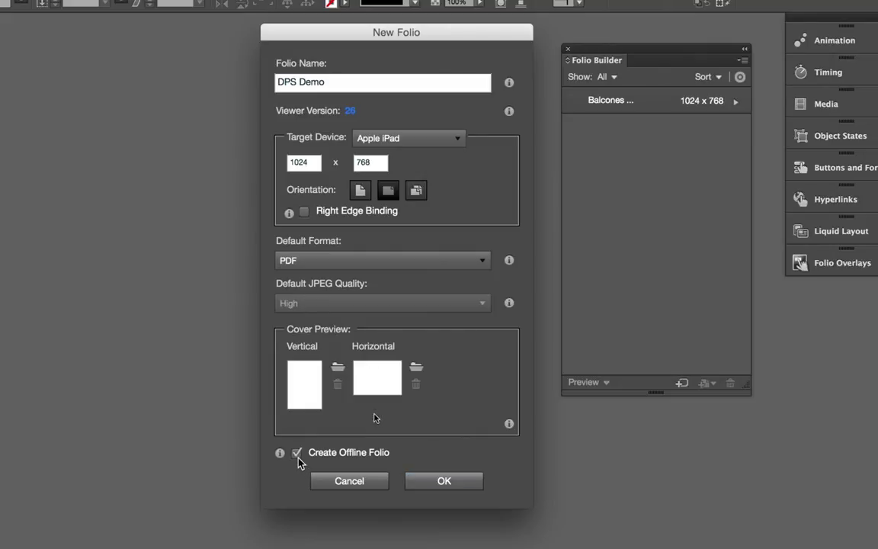
pyautogui.click(441, 486)
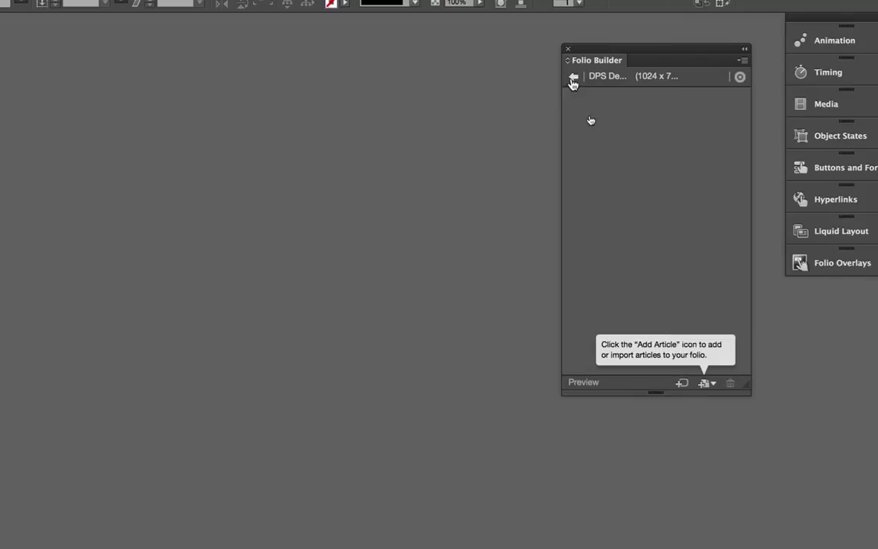
# Step: View the new folio in the folio list, reopen DPS Demo, and look at the options for adding an article
pyautogui.click(573, 77)
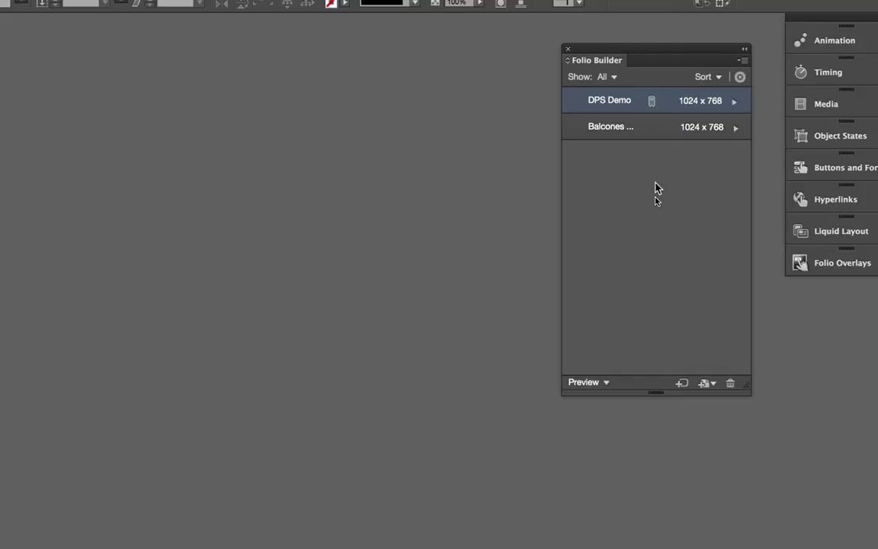
pyautogui.doubleClick(619, 103)
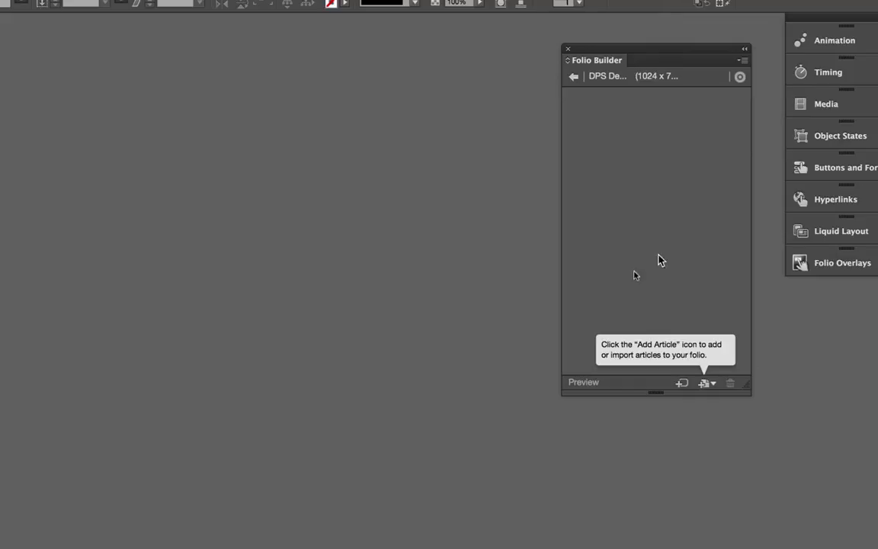
pyautogui.click(707, 386)
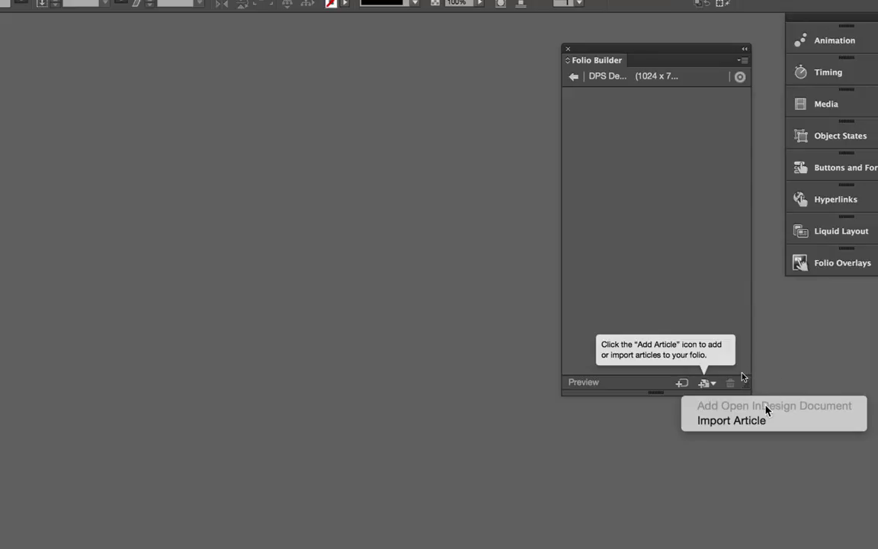
pyautogui.click(691, 246)
# Step: Switch to Finder and open all five InDesign documents from the Finished Articles folder of DPS Workshop, 01 Audio.indd through 05 Web Content.indd
pyautogui.click(742, 301)
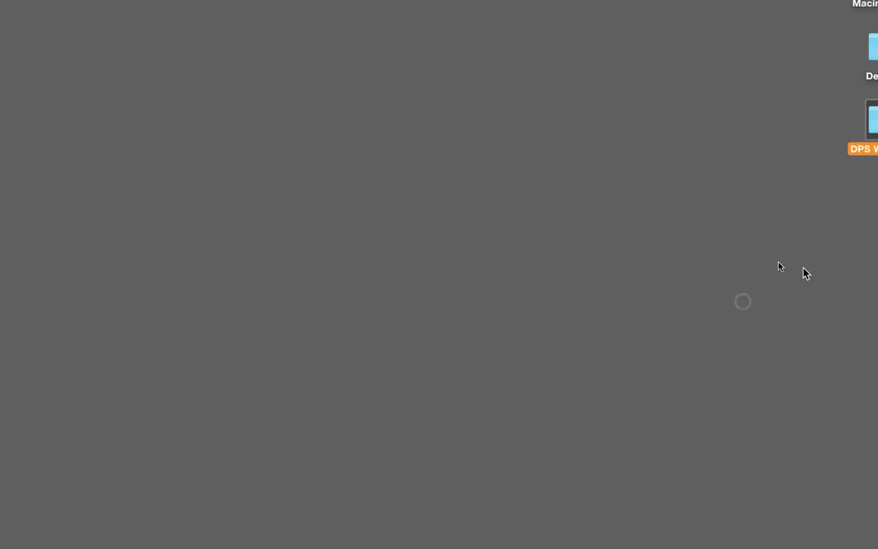
pyautogui.doubleClick(834, 152)
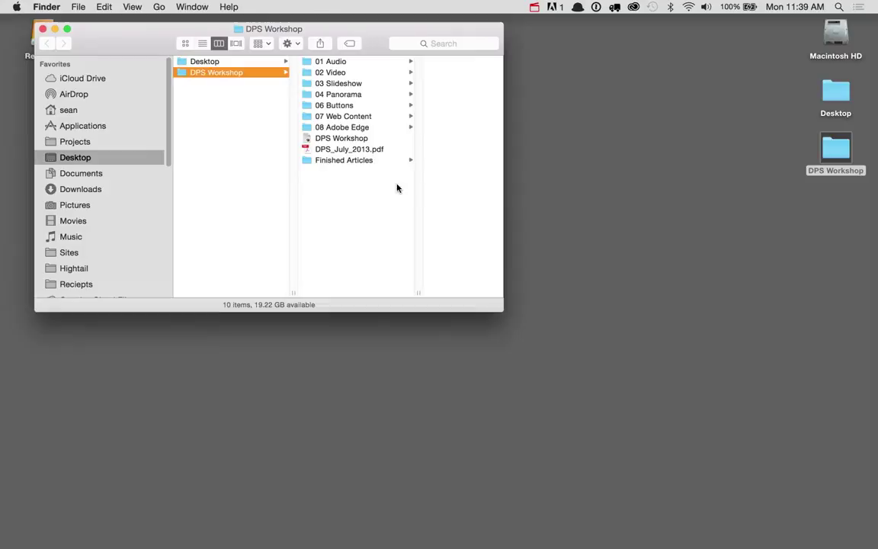
pyautogui.click(363, 163)
pyautogui.click(412, 62)
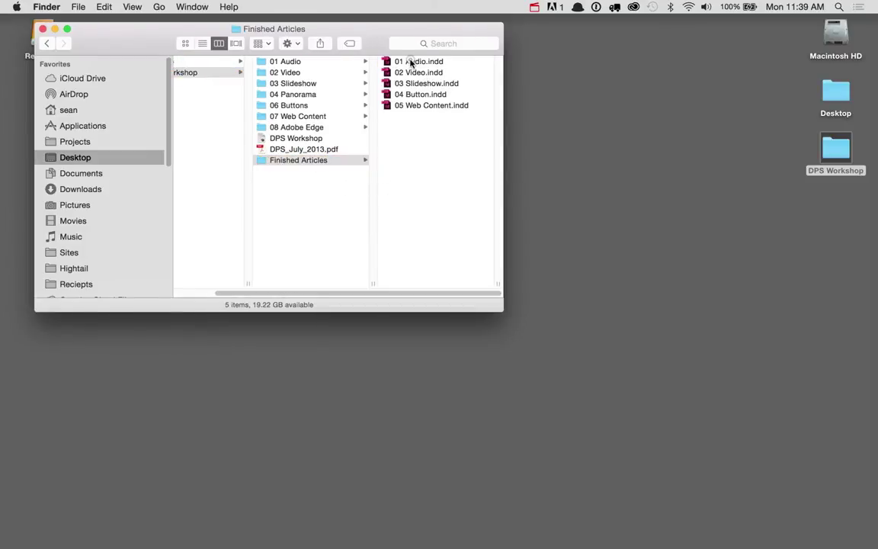
pyautogui.keyDown('shift'); pyautogui.click(328, 106); pyautogui.keyUp('shift')
pyautogui.doubleClick(328, 106)
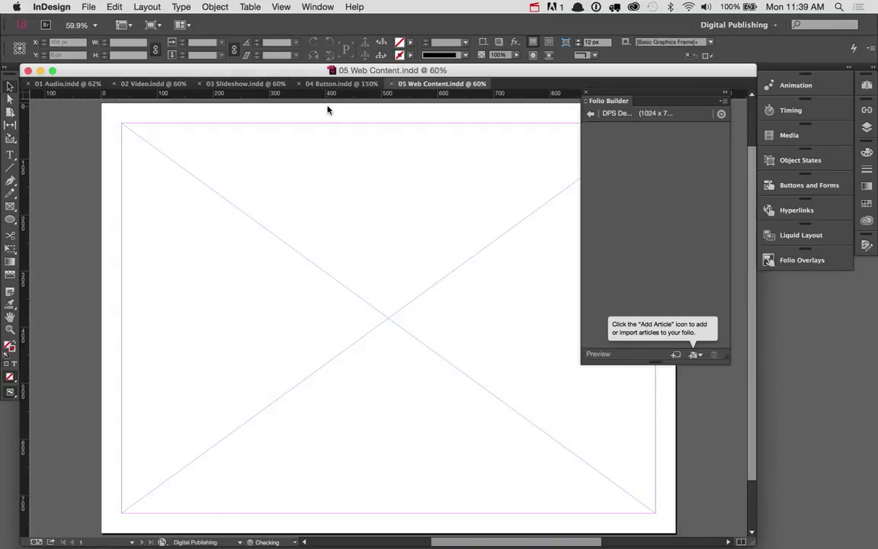
# Step: Add the open 01 Audio.indd document to the DPS Demo folio as a PDF-format article named John Coltrane
pyautogui.click(68, 84)
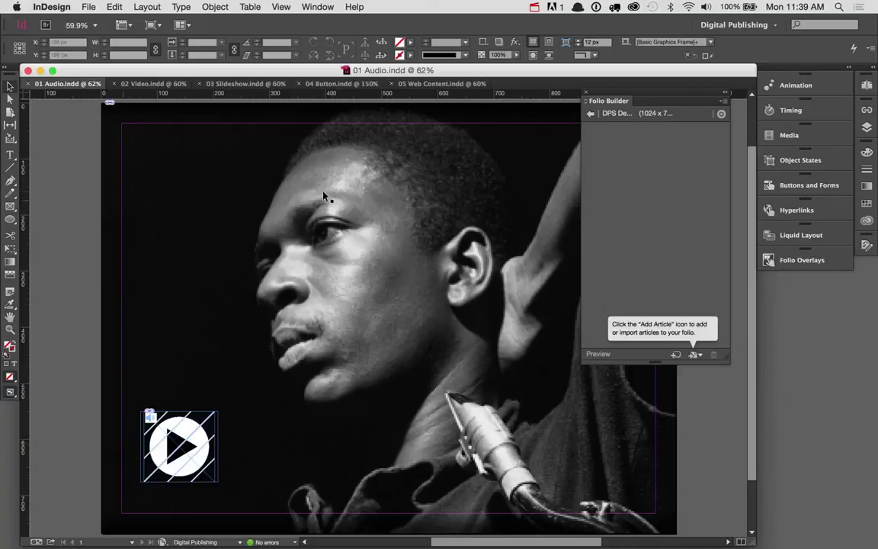
pyautogui.click(693, 354)
pyautogui.click(717, 374)
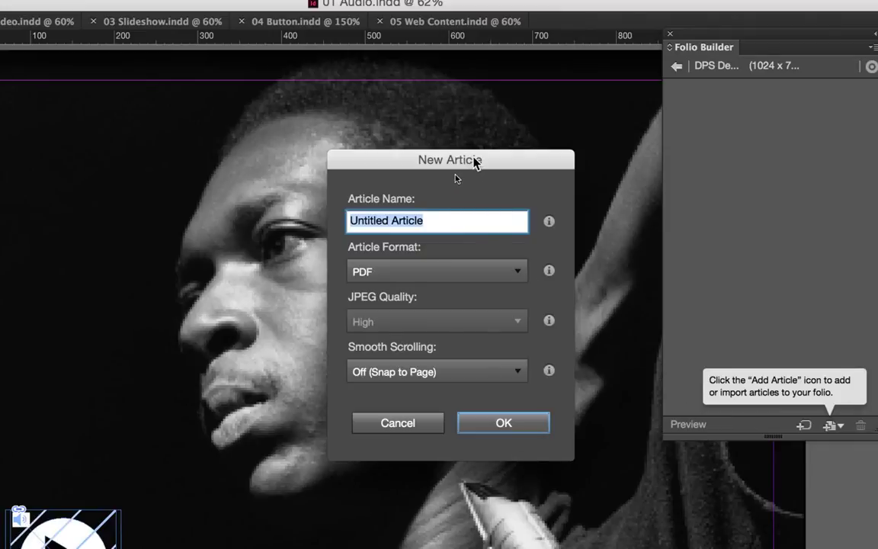
pyautogui.moveTo(481, 165); pyautogui.dragTo(476, 152)
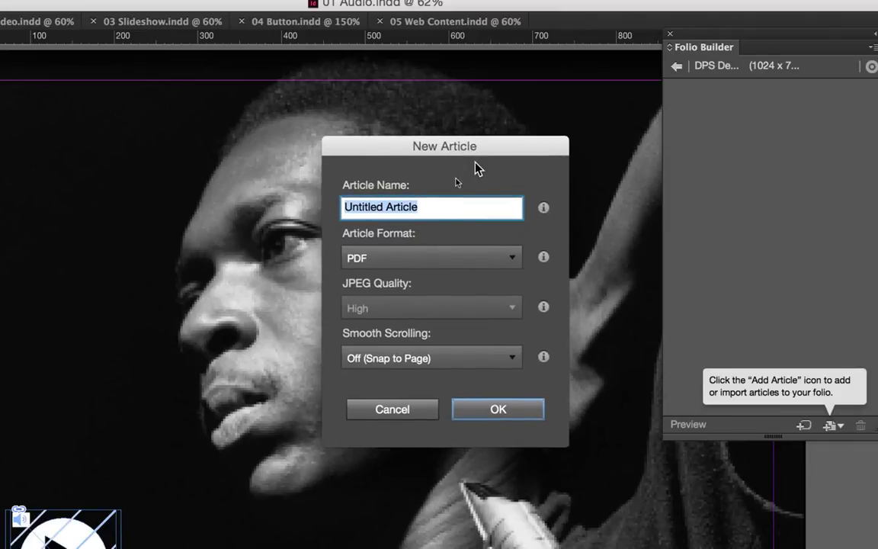
pyautogui.write('John C')
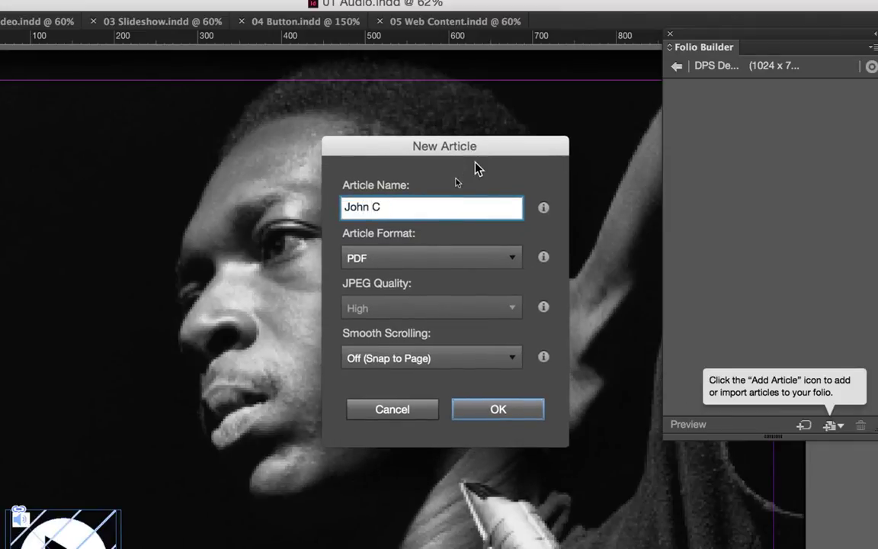
pyautogui.write('oltrane')
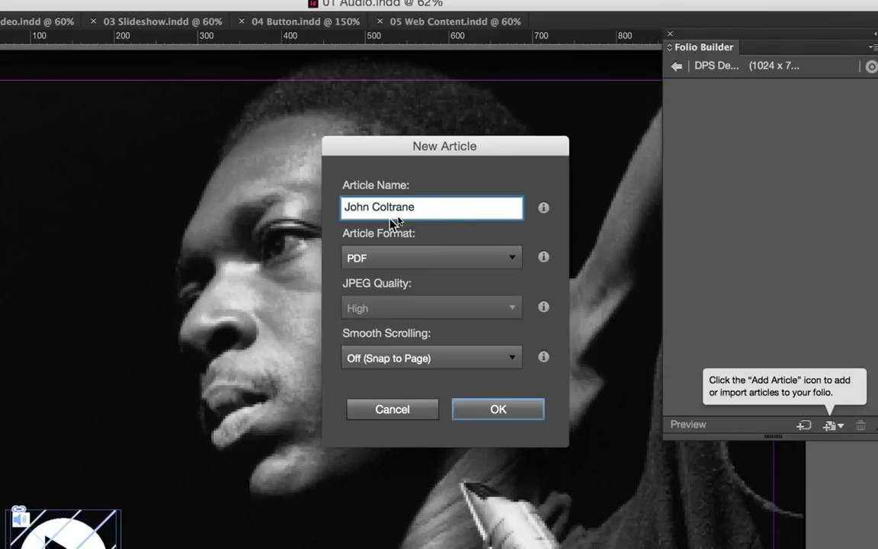
pyautogui.click(372, 259)
pyautogui.click(381, 343)
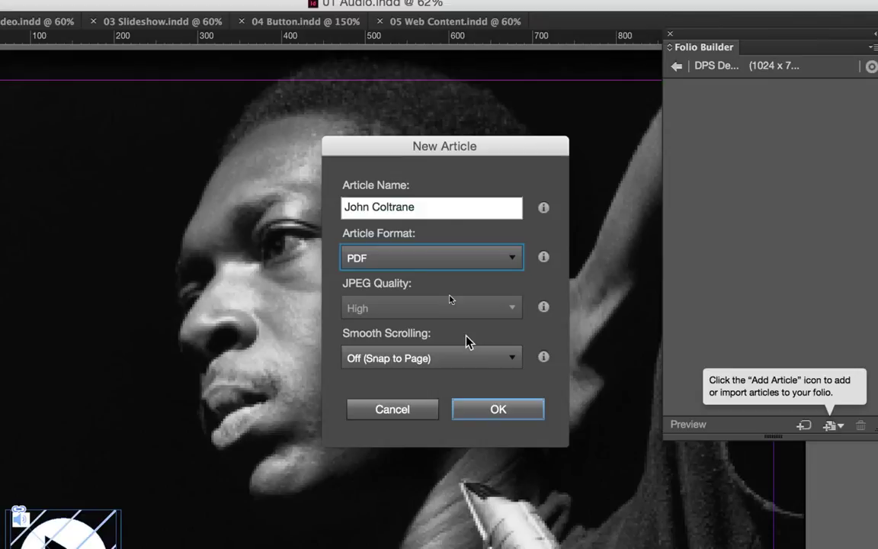
pyautogui.click(494, 411)
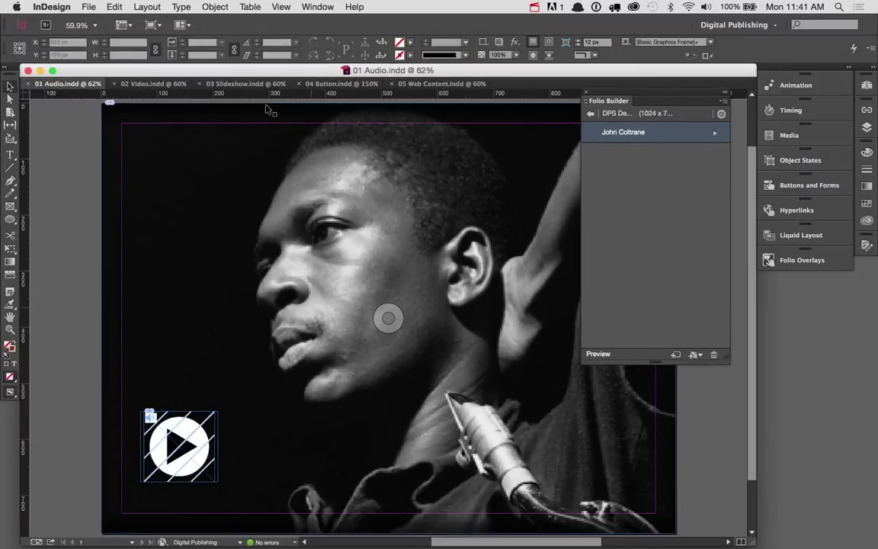
# Step: Add the open 02 Video.indd document to the DPS Demo folio as an article named Gravity
pyautogui.click(160, 84)
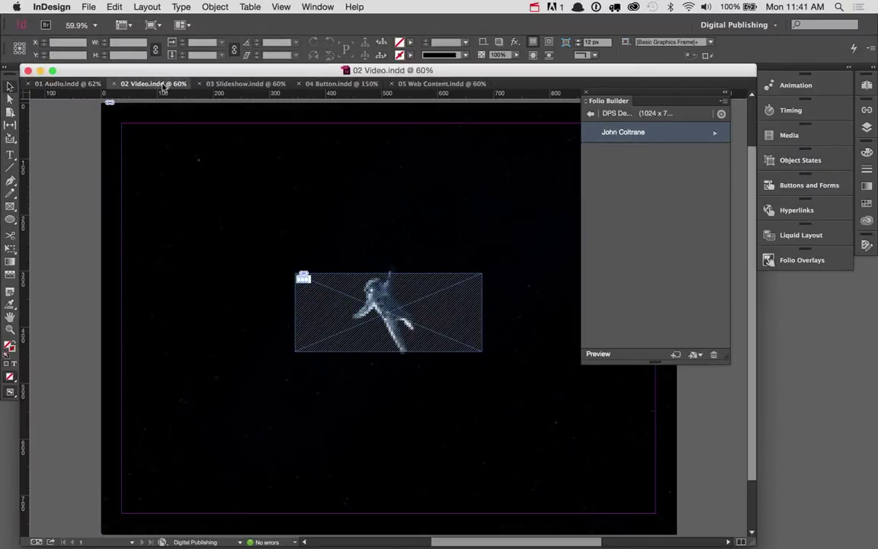
pyautogui.click(693, 355)
pyautogui.click(705, 372)
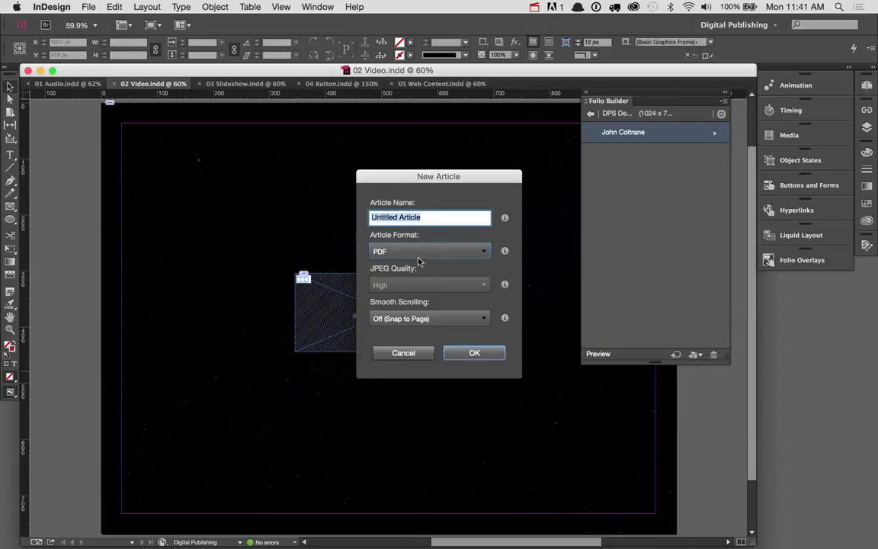
pyautogui.write('Gravity')
pyautogui.click(473, 353)
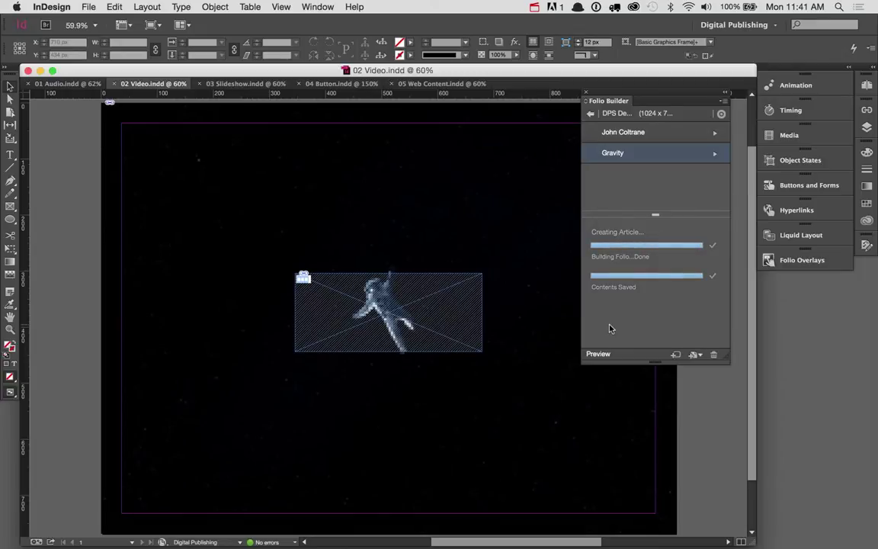
# Step: Add the open 03 Slideshow.indd document to the DPS Demo folio as an article named Big Hero 6
pyautogui.click(238, 84)
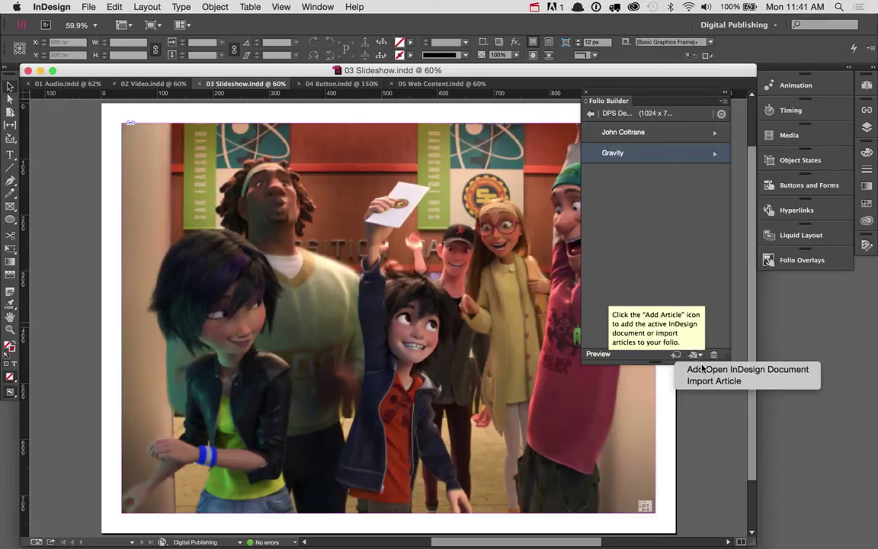
pyautogui.click(702, 369)
pyautogui.write('B')
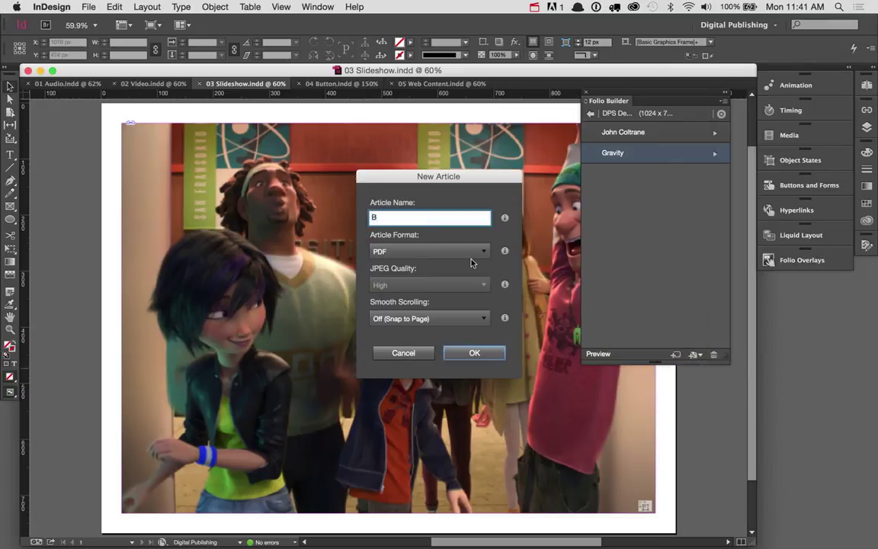
pyautogui.write('ig Hero 6')
pyautogui.click(488, 355)
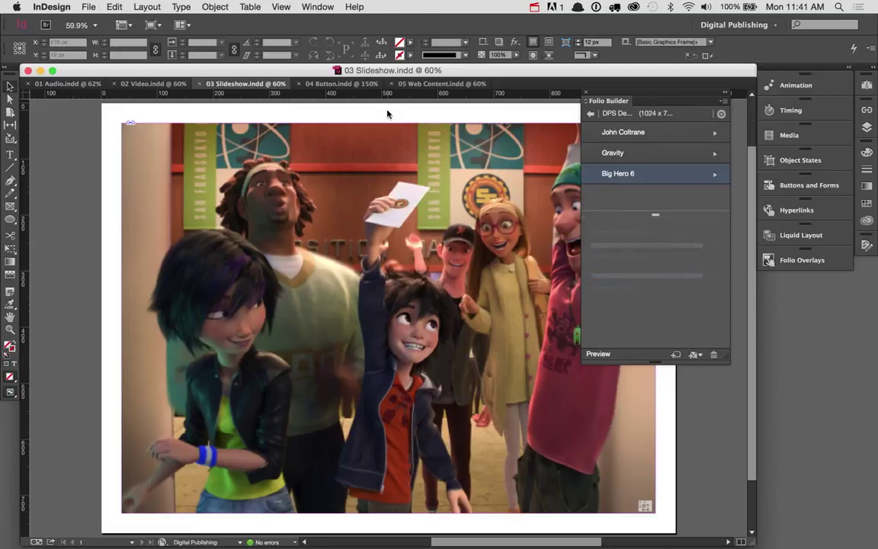
# Step: Add the open 04 Button.indd document to the DPS Demo folio as an article named Declaration
pyautogui.click(320, 83)
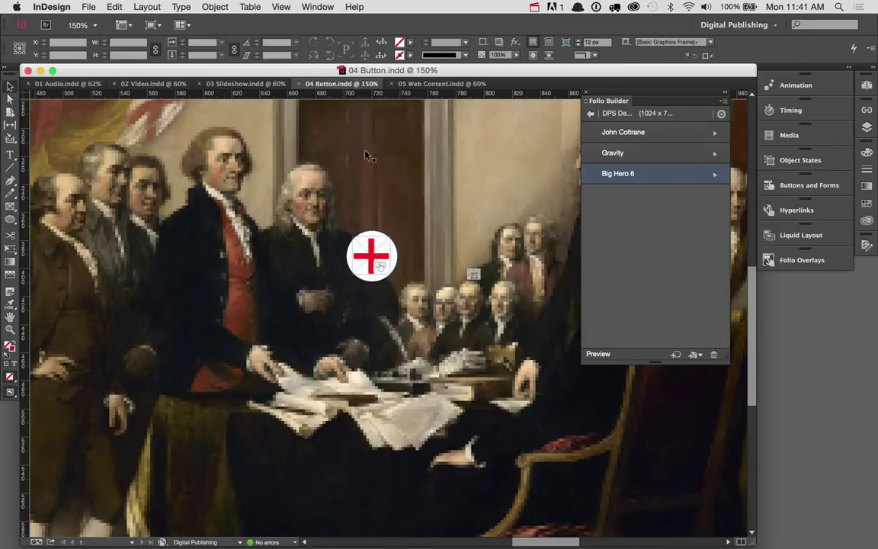
pyautogui.click(695, 356)
pyautogui.click(698, 371)
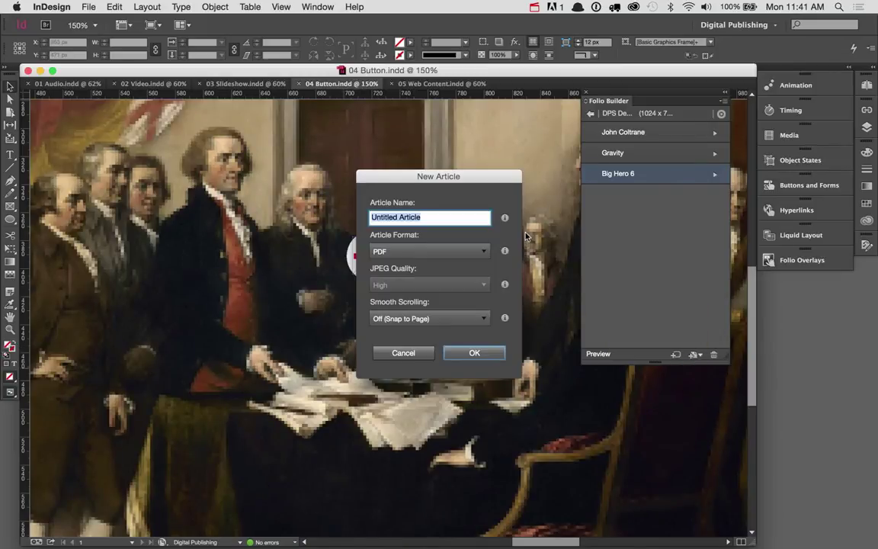
pyautogui.write('Declaration')
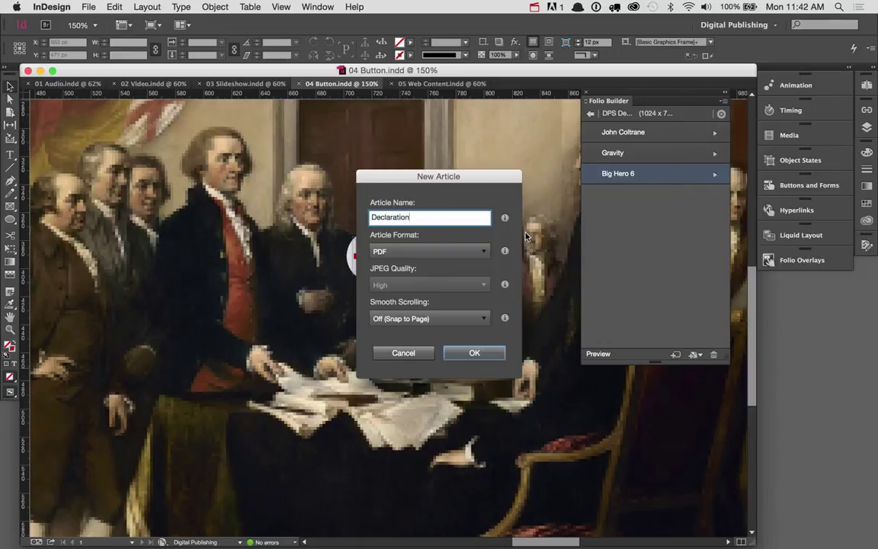
pyautogui.press('Return')
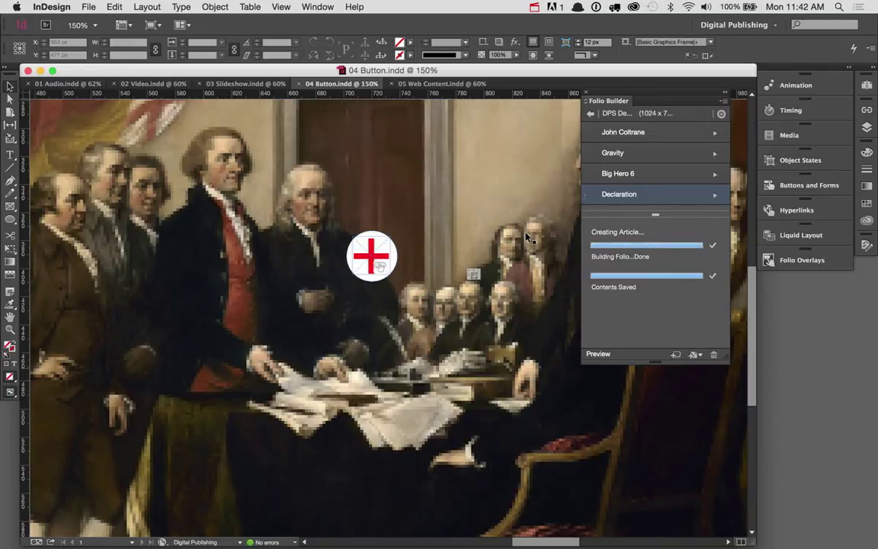
# Step: Add the open 05 Web Content.indd document to the DPS Demo folio as an article named Google
pyautogui.click(447, 84)
pyautogui.click(695, 355)
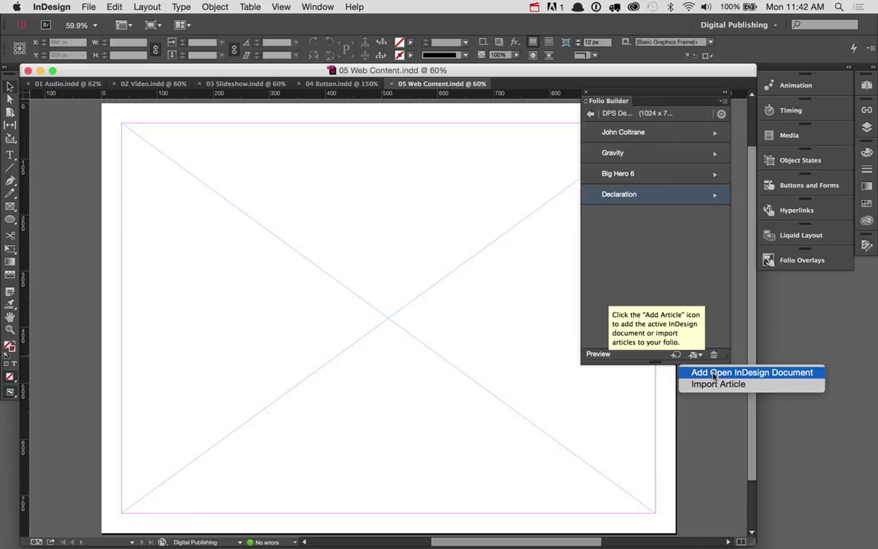
pyautogui.click(714, 372)
pyautogui.write('Go')
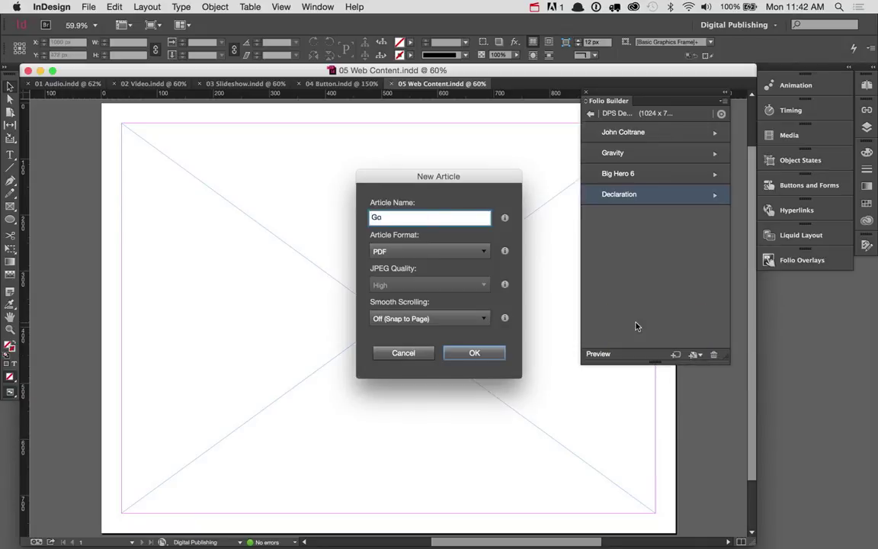
pyautogui.write('ogle')
pyautogui.press('Return')
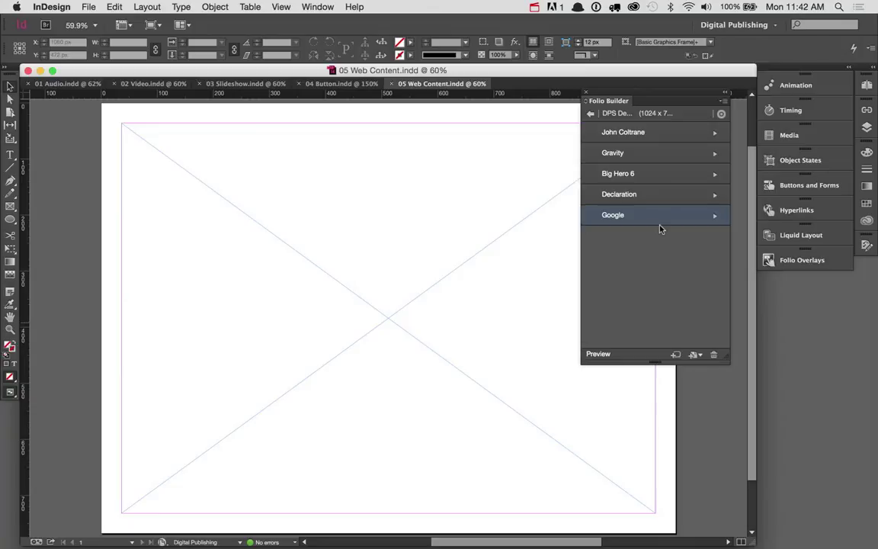
pyautogui.moveTo(636, 219)
pyautogui.mouseDown()
pyautogui.moveTo(643, 143)
pyautogui.moveTo(645, 220)
pyautogui.mouseUp()
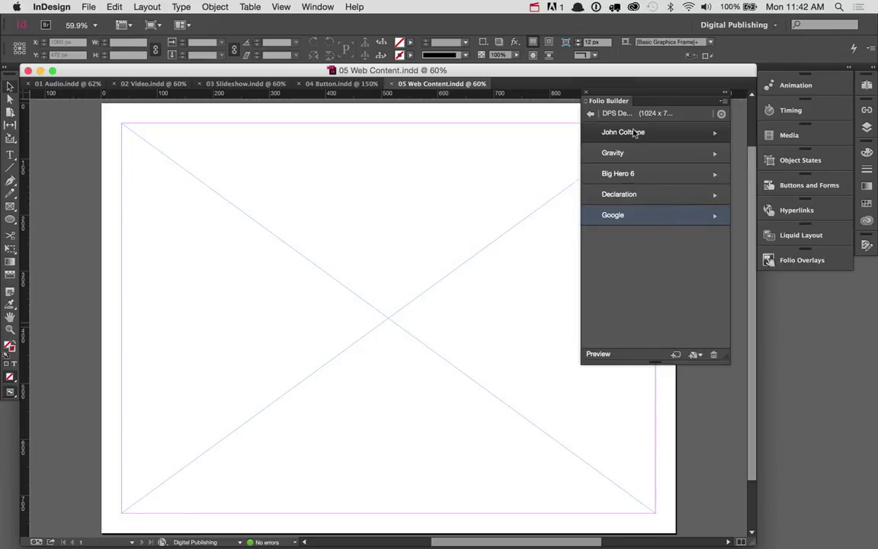
pyautogui.click(642, 194)
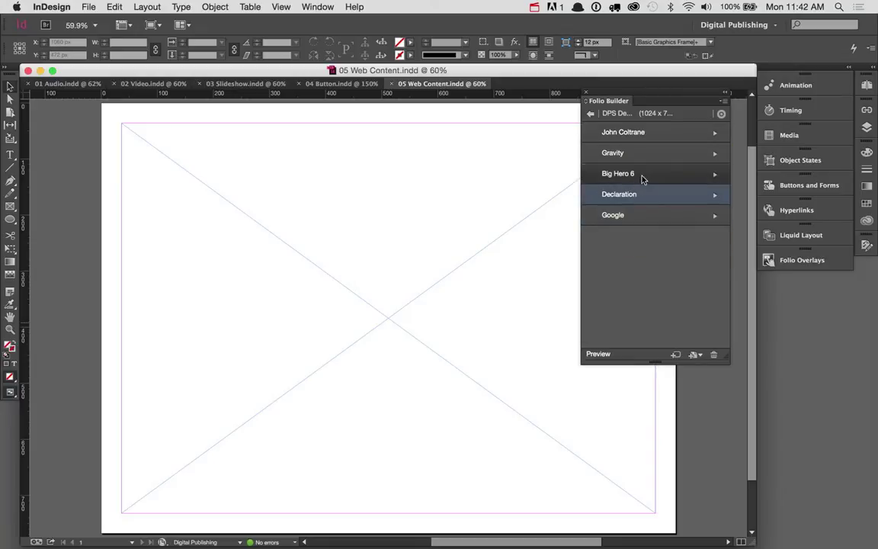
pyautogui.click(642, 151)
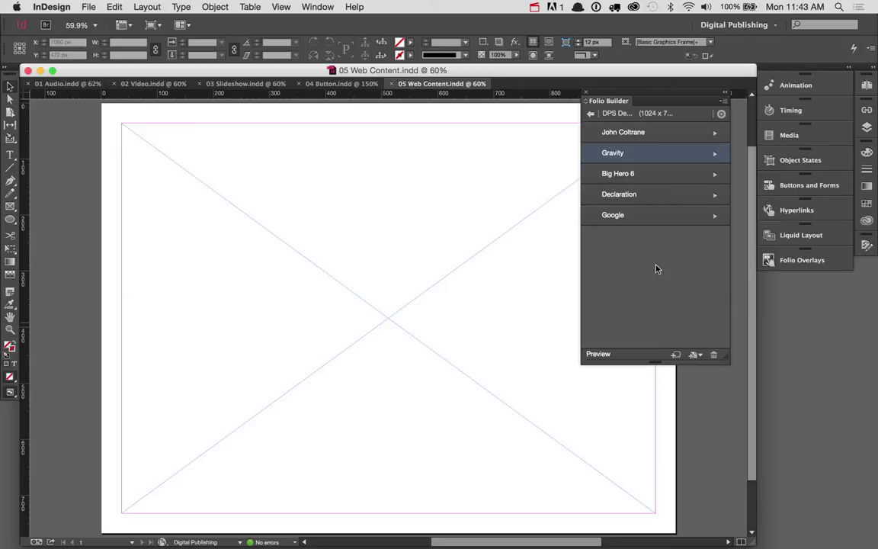
# Step: Return to the folio list, preview the DPS Demo folio on the connected iPad, and switch to the mirrored iPad screen
pyautogui.click(591, 113)
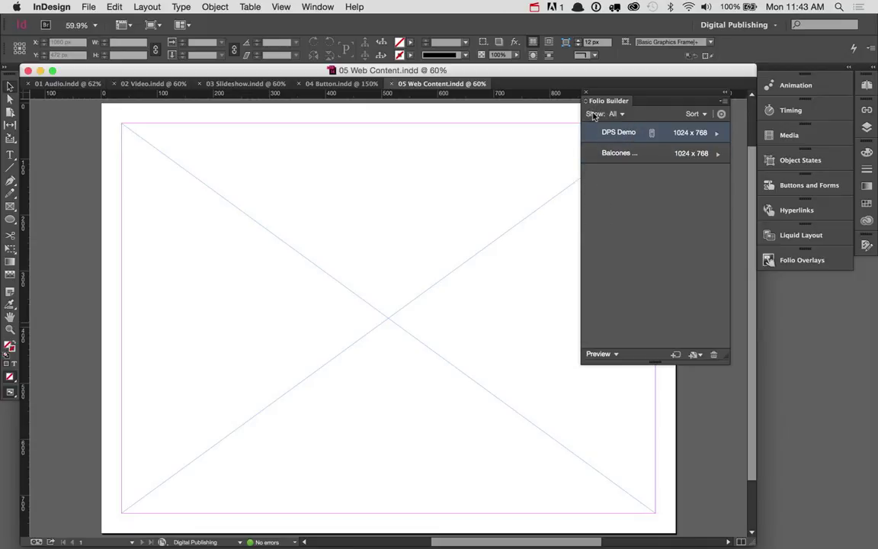
pyautogui.click(601, 354)
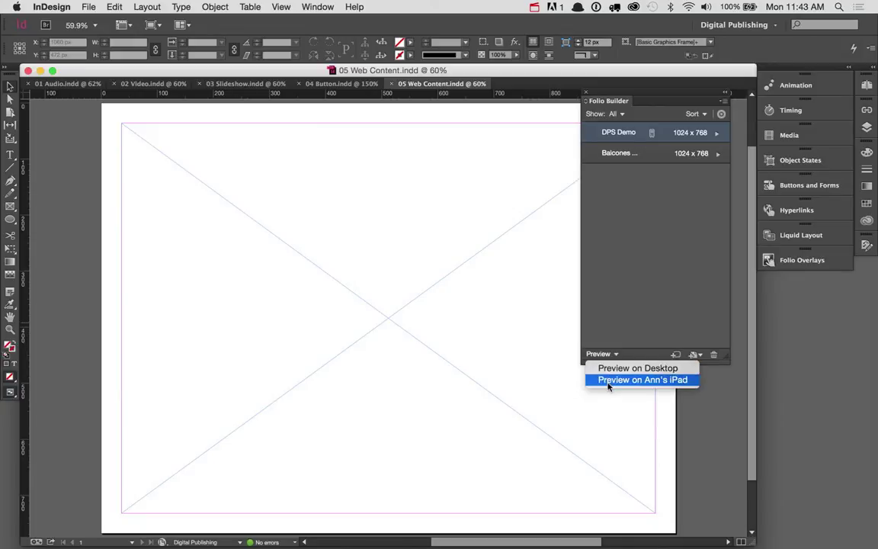
pyautogui.click(608, 381)
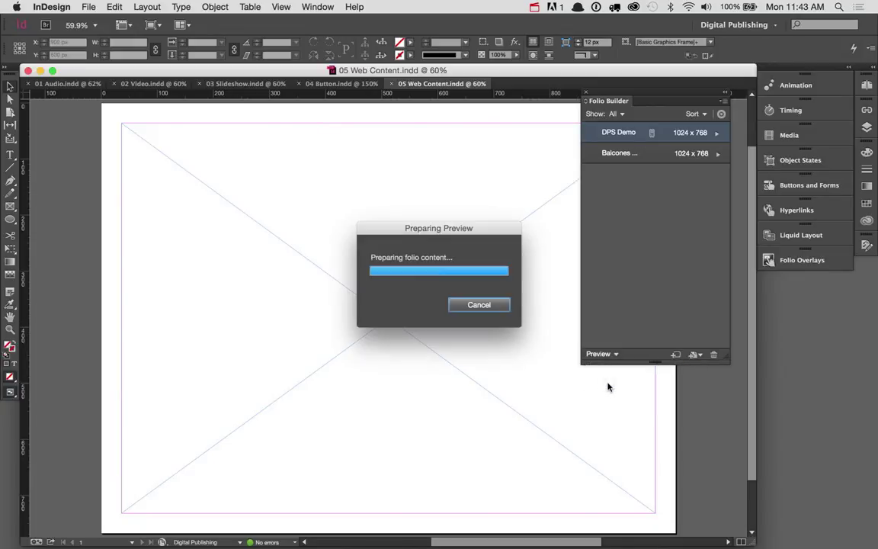
pyautogui.press('super+Tab')
pyautogui.press('super+Tab')
pyautogui.press('super+Tab')
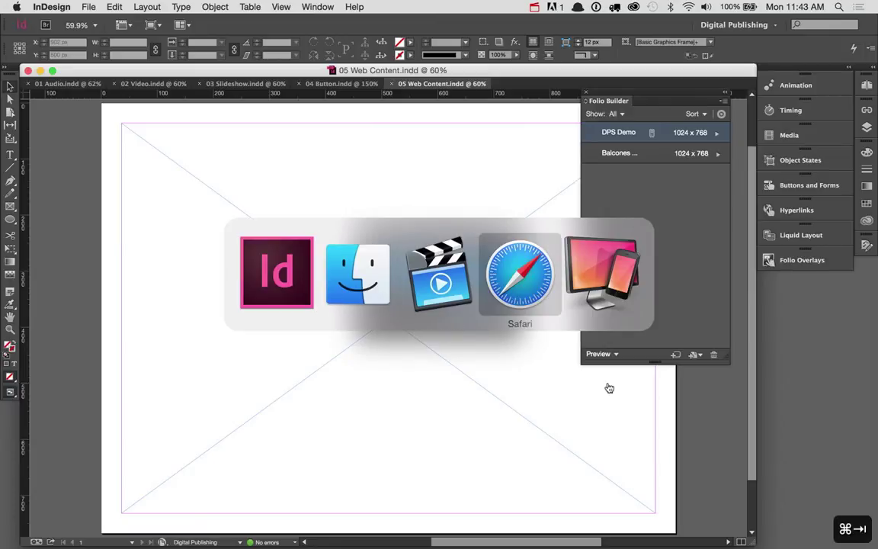
pyautogui.press('super+Tab')
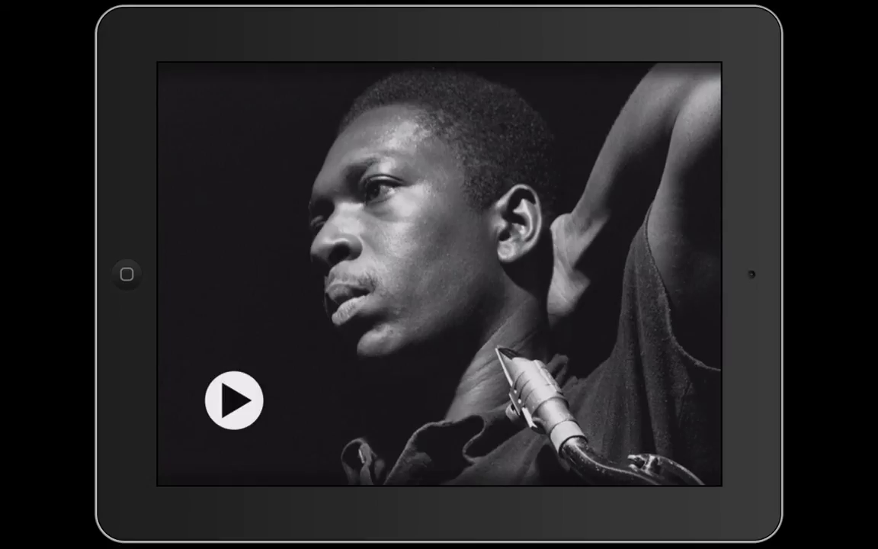
# Step: Page through the John Coltrane, Gravity and Big Hero 6 articles on the iPad and skip forward in the Gravity video
pyautogui.press('Right')
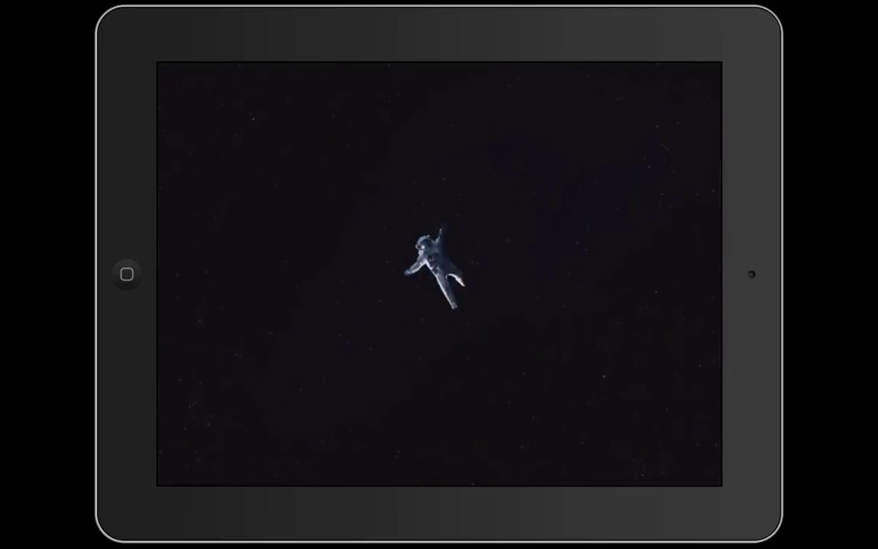
pyautogui.press('Right')
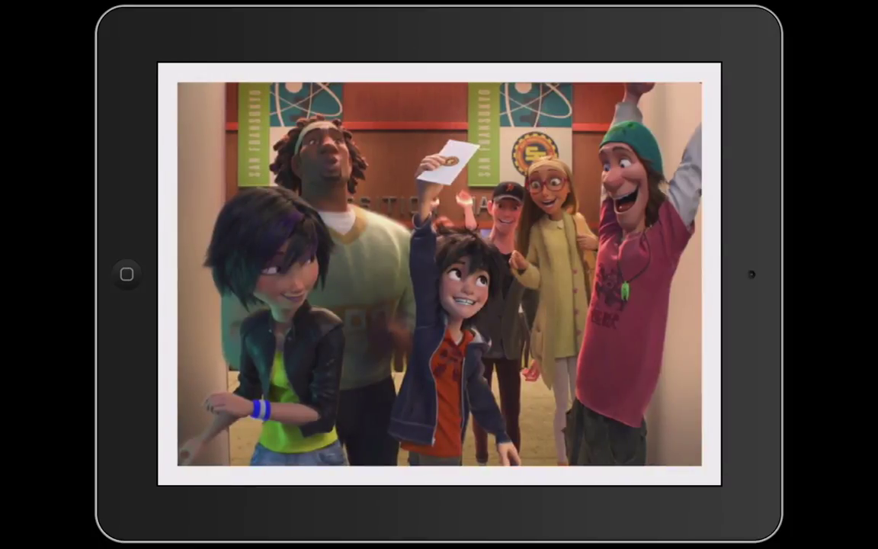
pyautogui.press('Left')
pyautogui.press('Right')
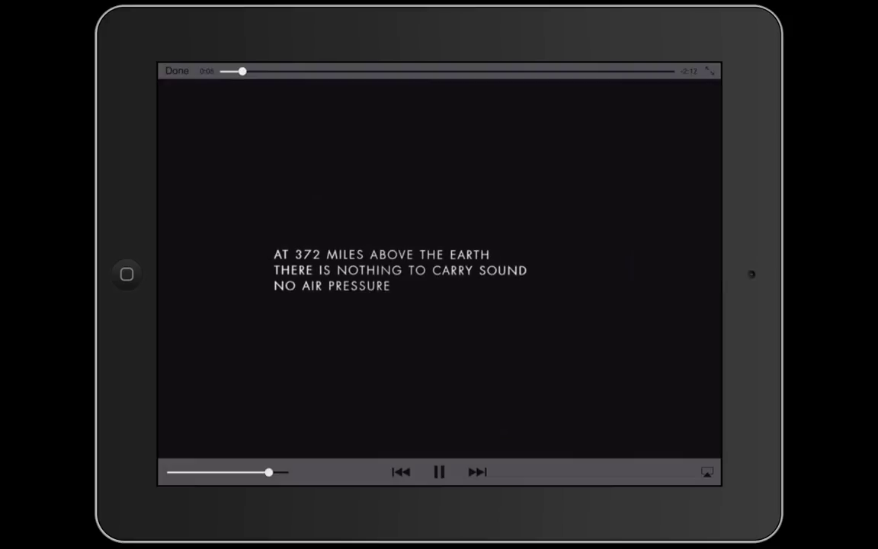
pyautogui.moveTo(243, 70); pyautogui.dragTo(344, 71)
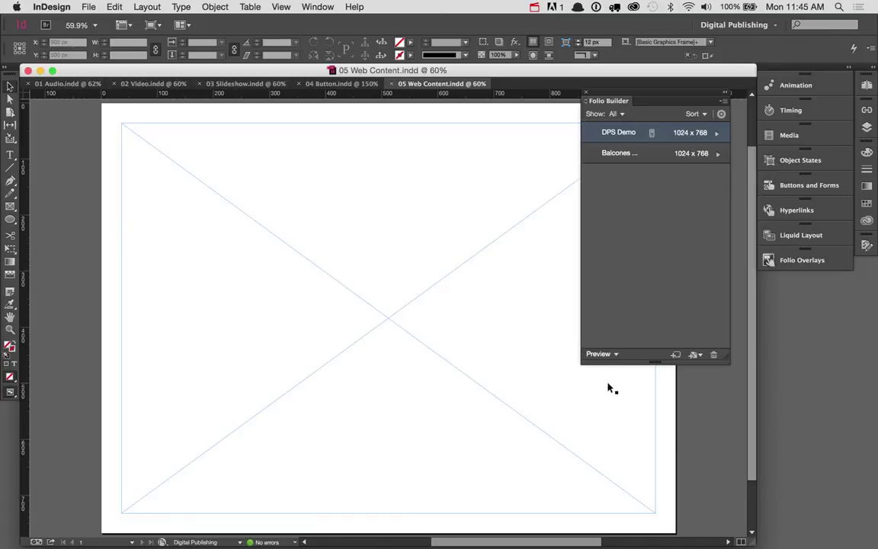
# Step: Leave the Declaration article on the mirrored iPad for the Content Viewer library, look over the folios, and go back to InDesign
pyautogui.press('super+Tab')
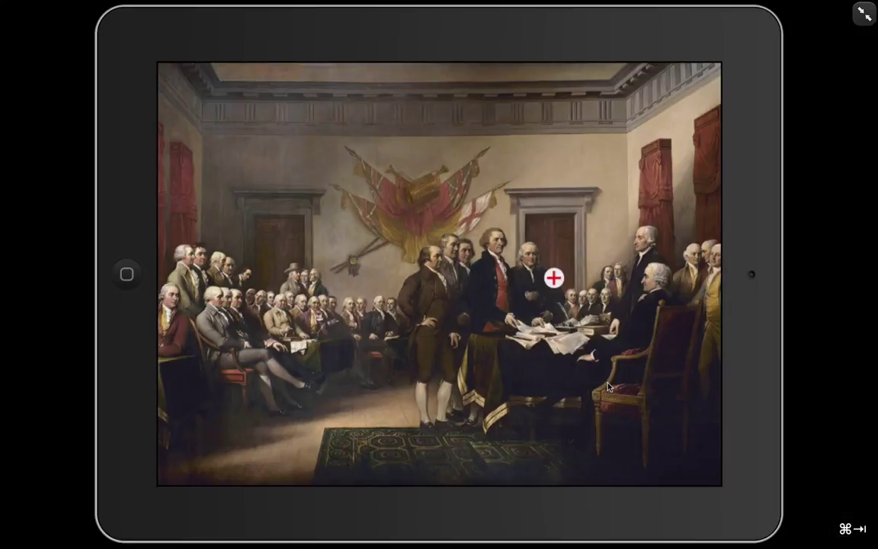
pyautogui.click(608, 387)
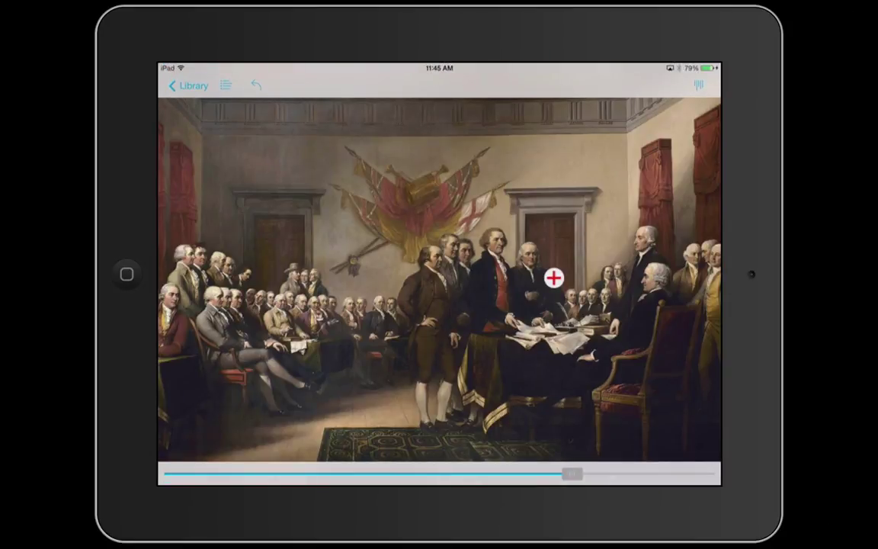
pyautogui.click(189, 85)
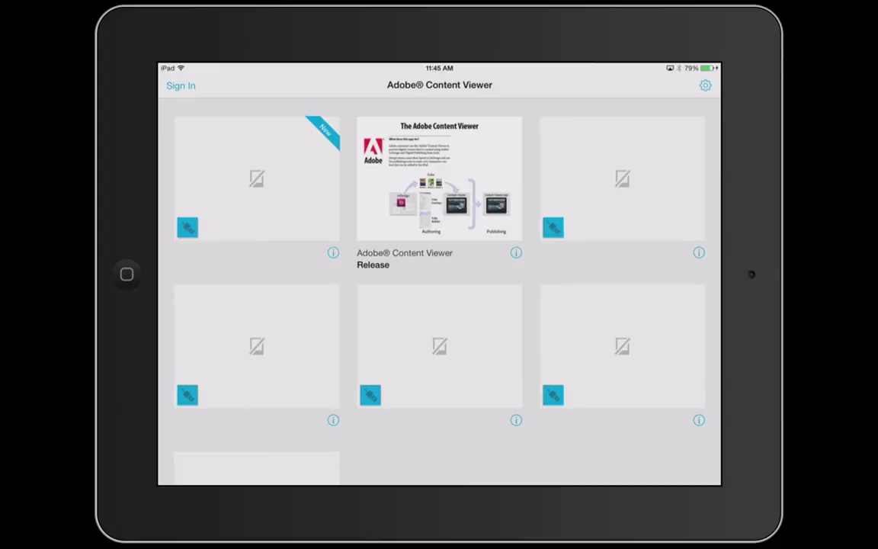
pyautogui.press('super+h')
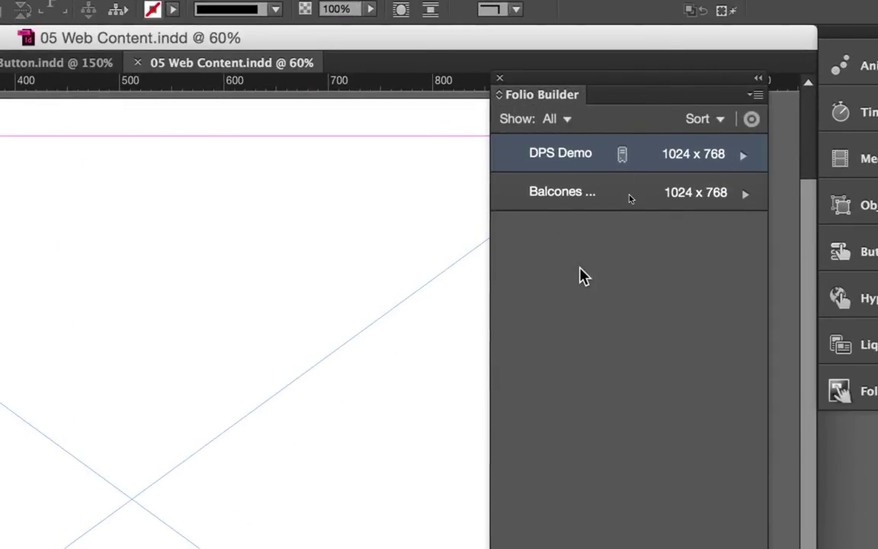
# Step: Set the publication name to DPS Demo in the properties of the DPS Demo folio
pyautogui.moveTo(584, 169)
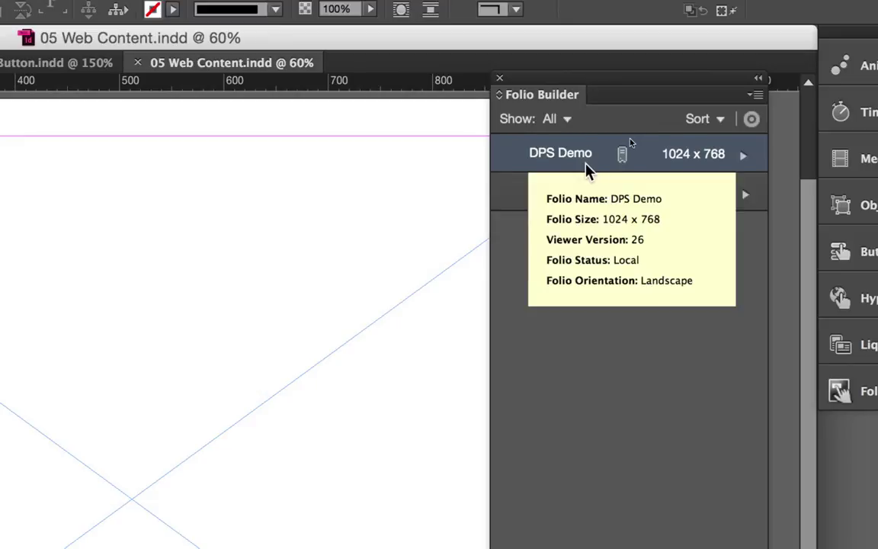
pyautogui.click(759, 96)
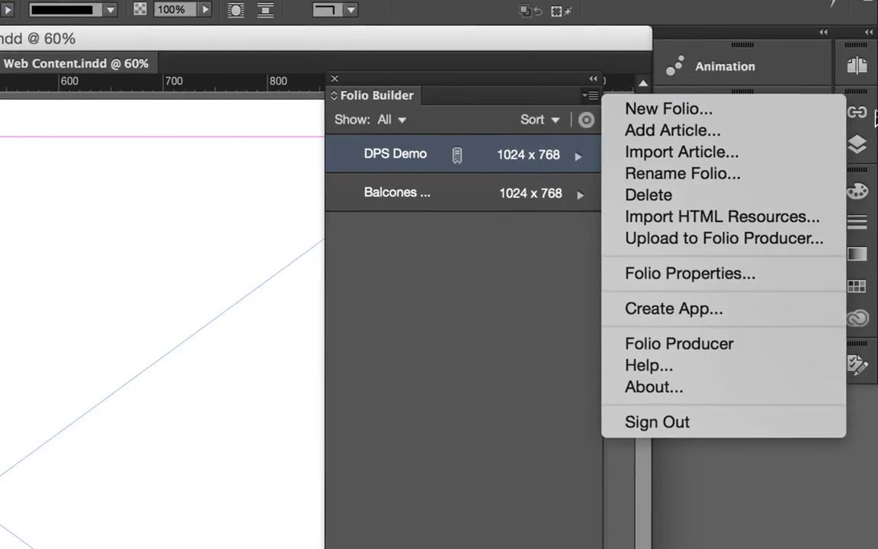
pyautogui.click(744, 276)
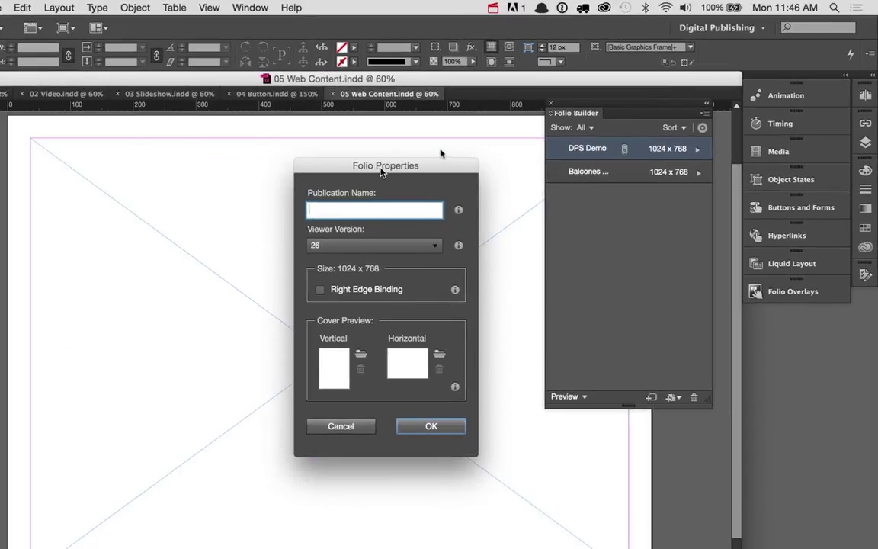
pyautogui.moveTo(380, 164); pyautogui.dragTo(390, 153)
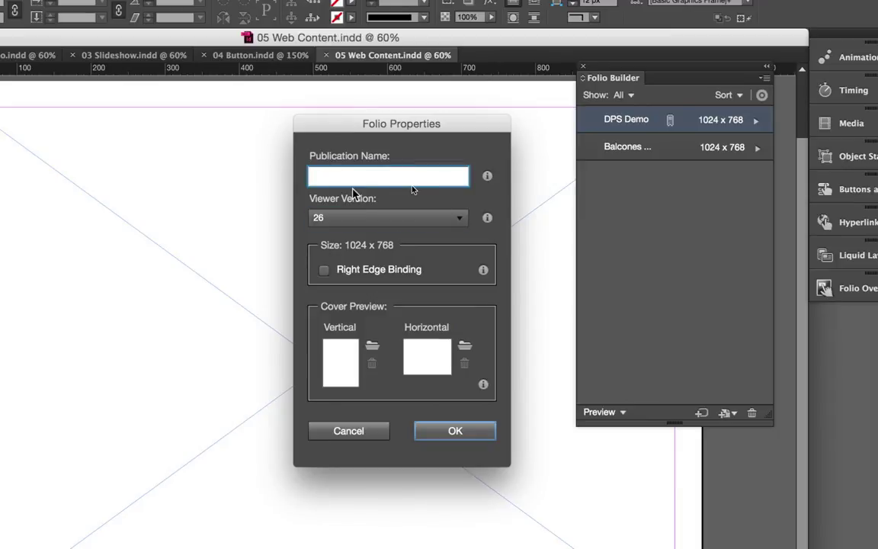
pyautogui.write('DPS Demo')
pyautogui.click(463, 435)
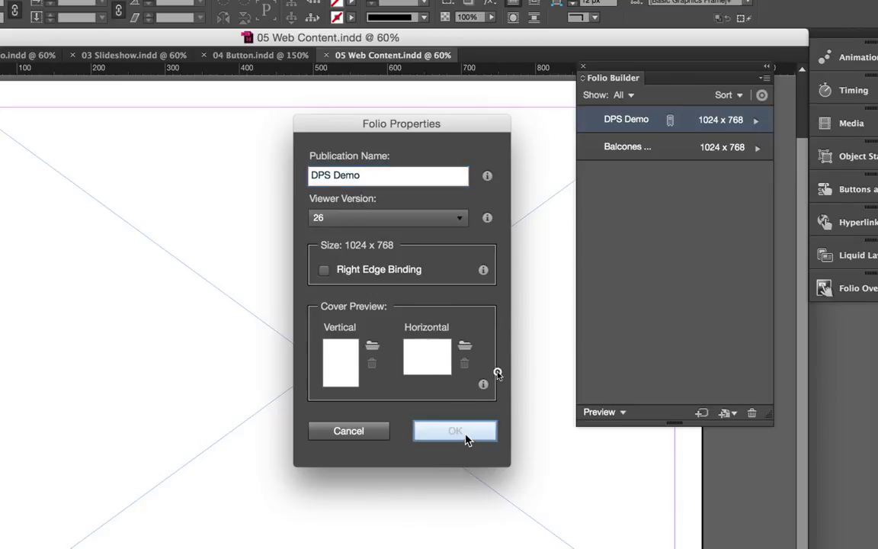
# Step: Preview the DPS Demo folio on the connected iPad again, check its name in the Content Viewer library, and return to InDesign
pyautogui.click(613, 415)
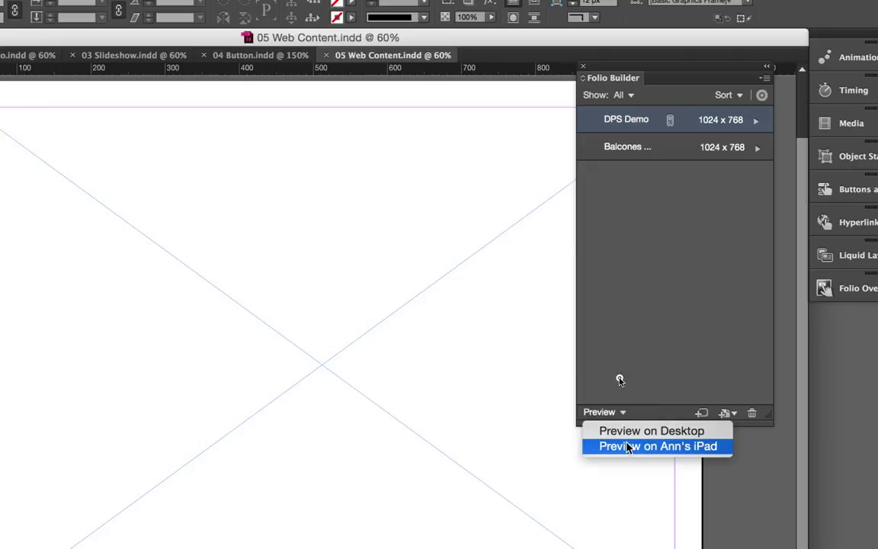
pyautogui.click(627, 447)
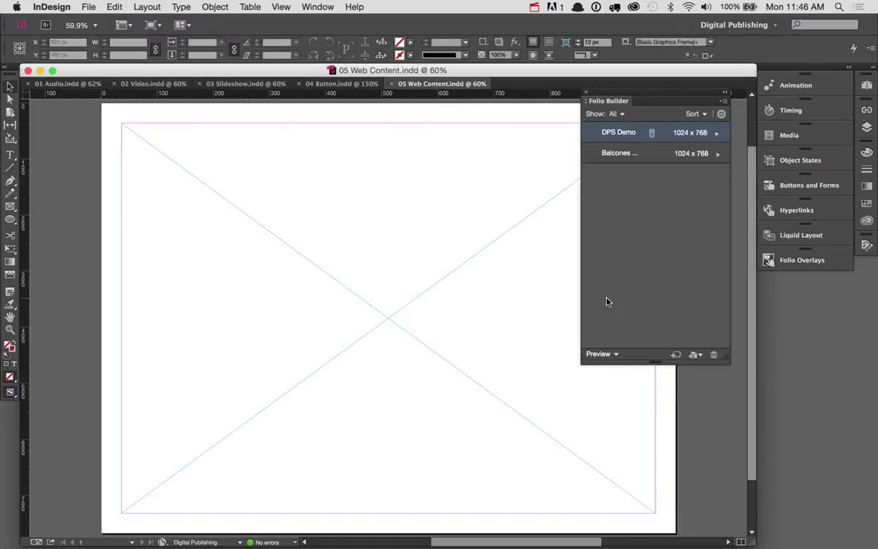
pyautogui.press('super+Tab')
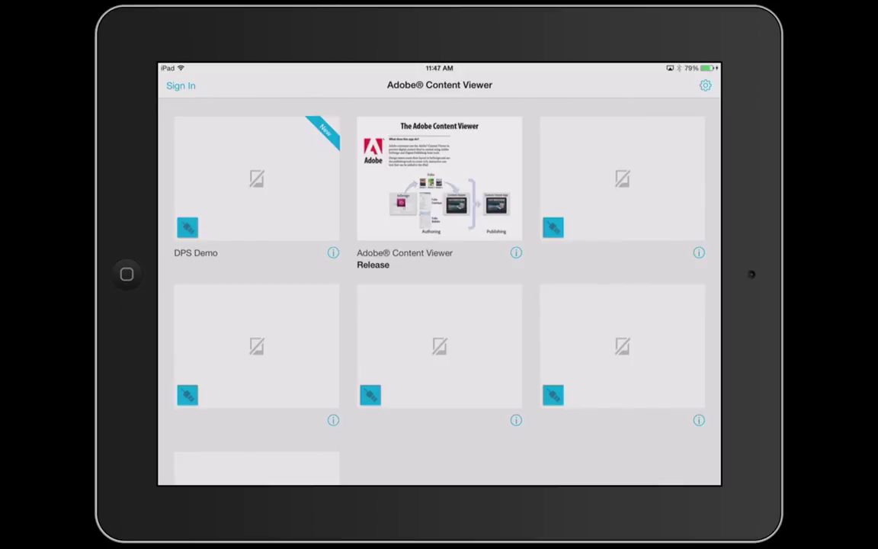
pyautogui.press('super+Tab')
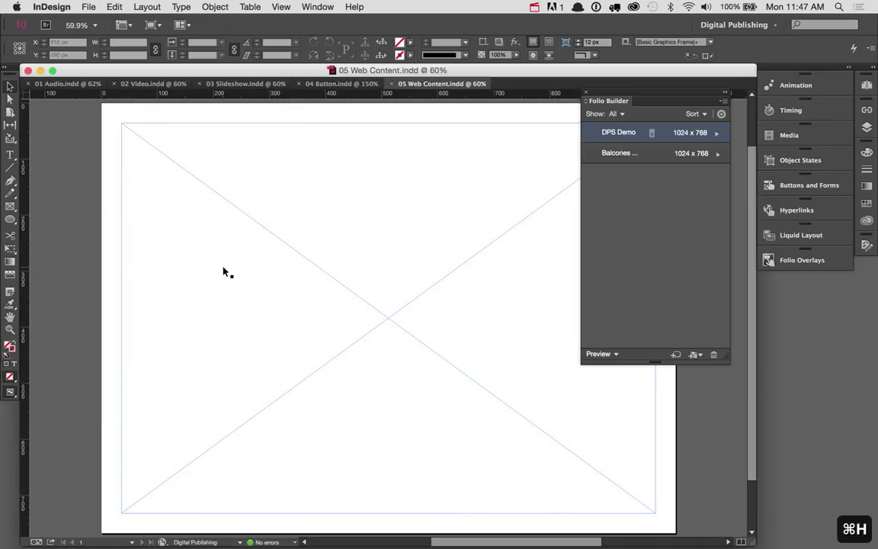